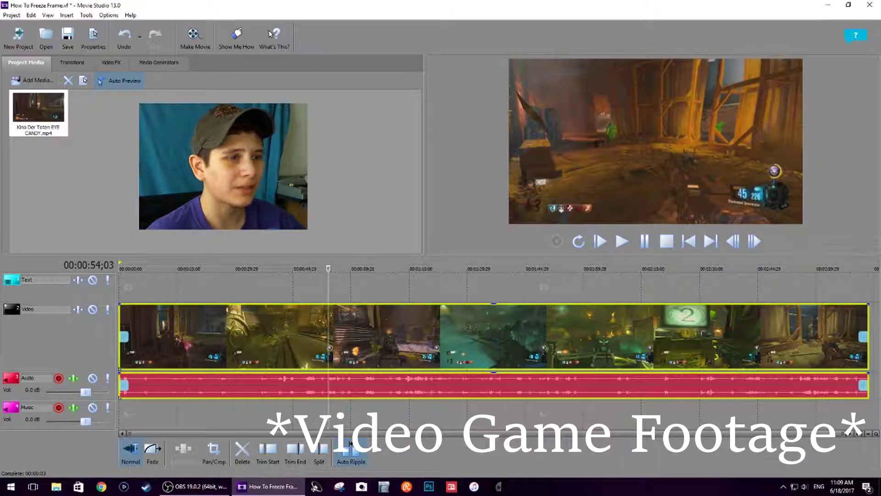
- Play the gameplay clip from 00:00:54;03 to find the moment for the freeze frame
{"action": "key", "text": "space"}
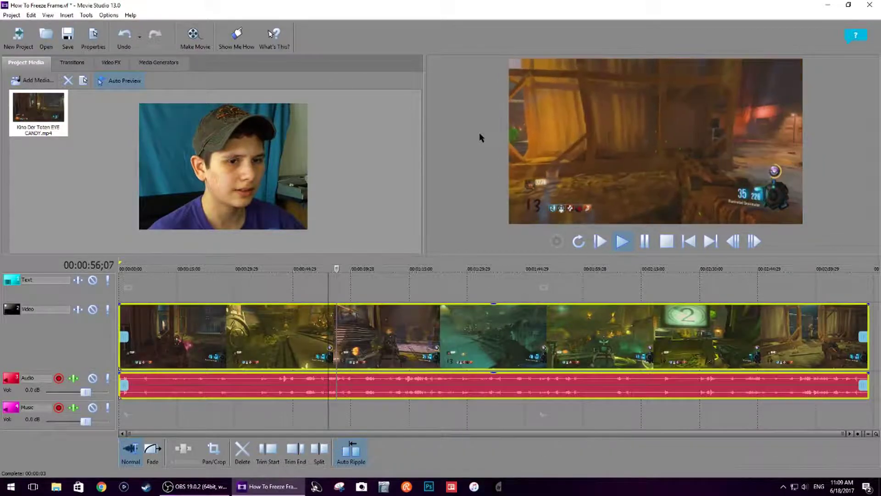
{"action": "key", "text": "space"}
{"action": "key", "text": "space"}
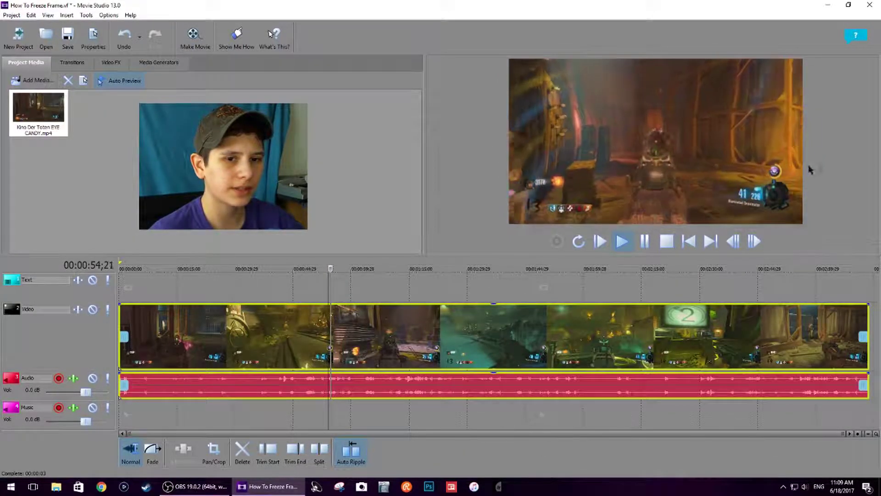
{"action": "key", "text": "space"}
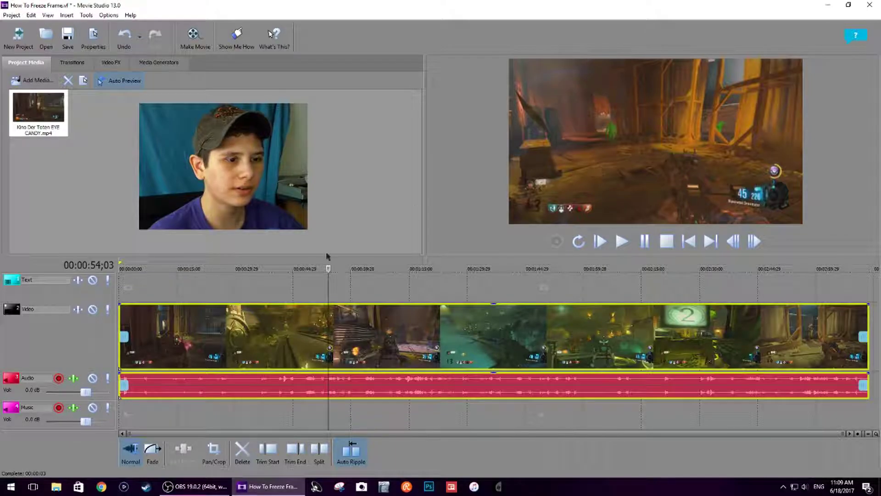
{"action": "key", "text": "space"}
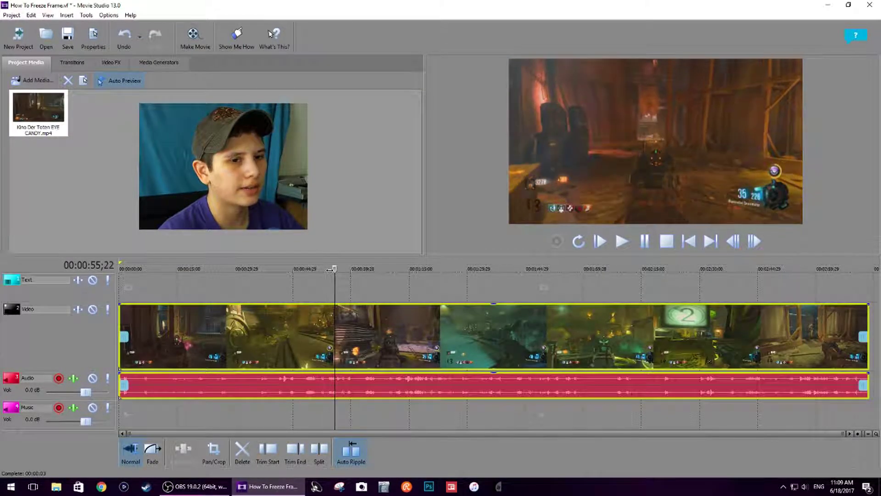
- Step frame by frame to 00:00:56;02 and split the gameplay clip there
{"action": "scroll", "coordinate": [358, 353], "scroll_direction": "up", "scroll_amount": 10}
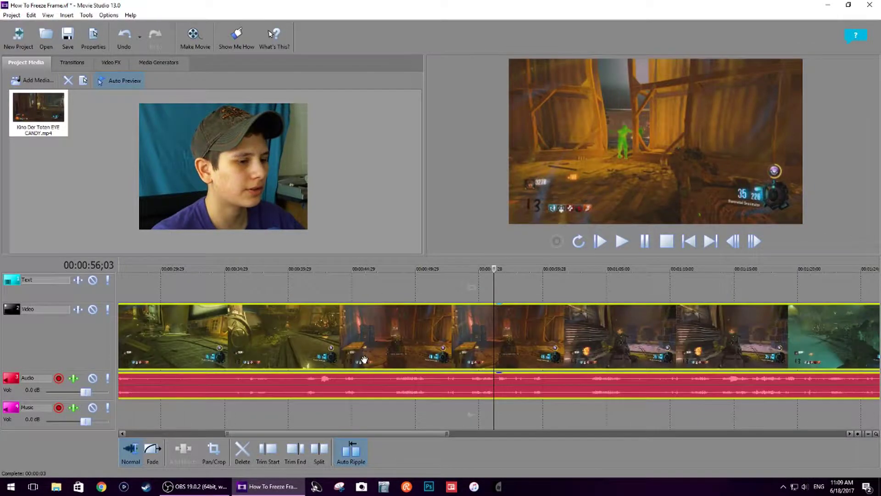
{"action": "key", "text": "Left"}
{"action": "key", "text": "Left"}
{"action": "key", "text": "Left"}
{"action": "key", "text": "Left"}
{"action": "key", "text": "Left"}
{"action": "key", "text": "Left"}
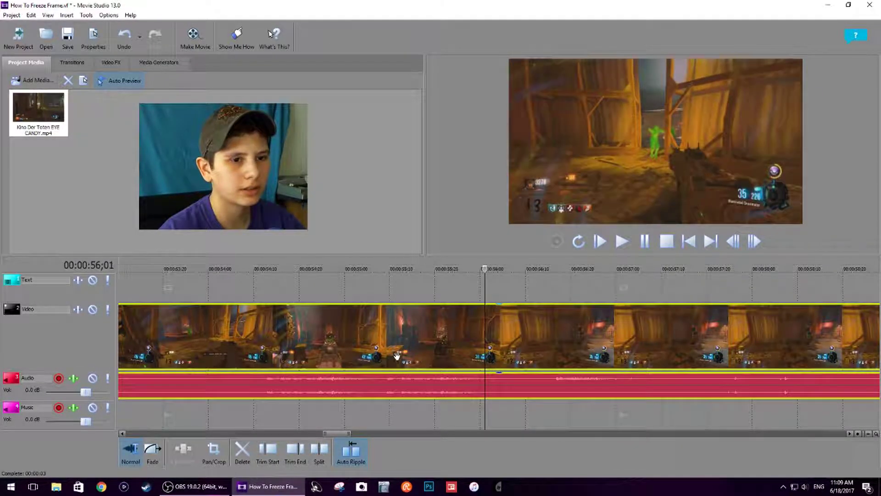
{"action": "key", "text": "Right"}
{"action": "key", "text": "Right"}
{"action": "key", "text": "Right"}
{"action": "key", "text": "Right"}
{"action": "key", "text": "Right"}
{"action": "key", "text": "Right"}
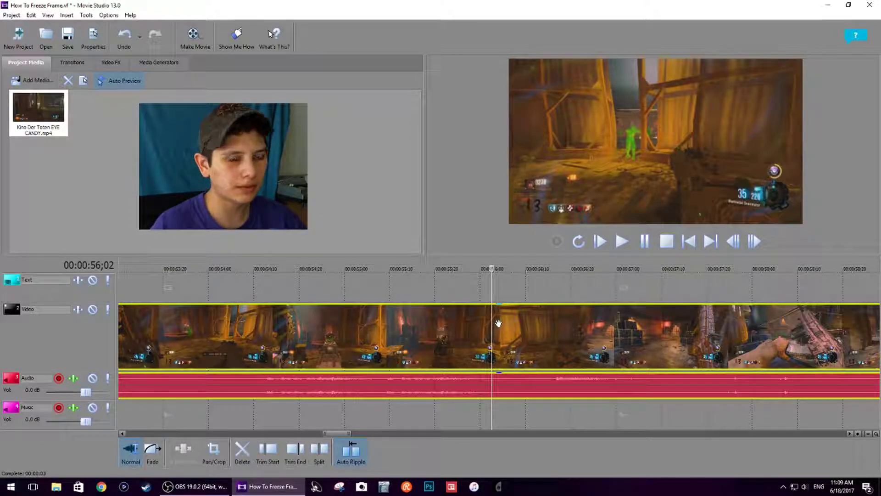
{"action": "key", "text": "s"}
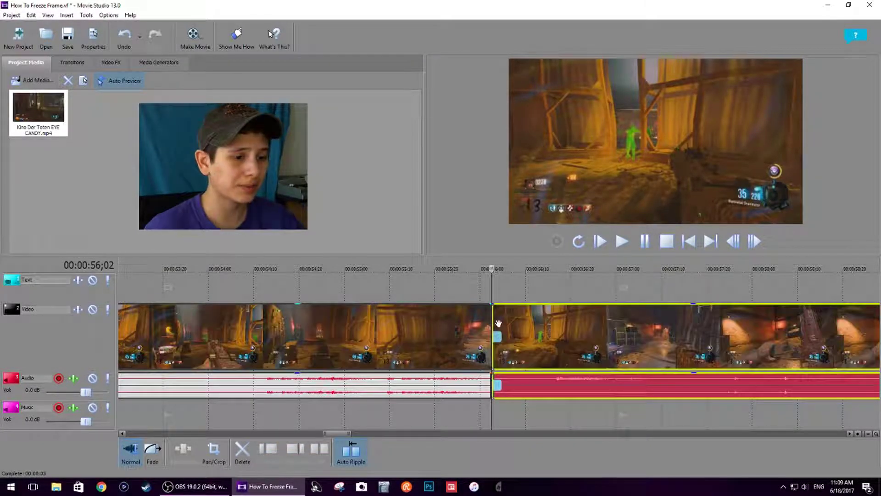
- Save a snapshot of the preview frame at the split as Image1.jpg in the ARMS folder
{"action": "scroll", "coordinate": [503, 337], "scroll_direction": "up", "scroll_amount": 2}
{"action": "scroll", "coordinate": [503, 338], "scroll_direction": "up", "scroll_amount": 3}
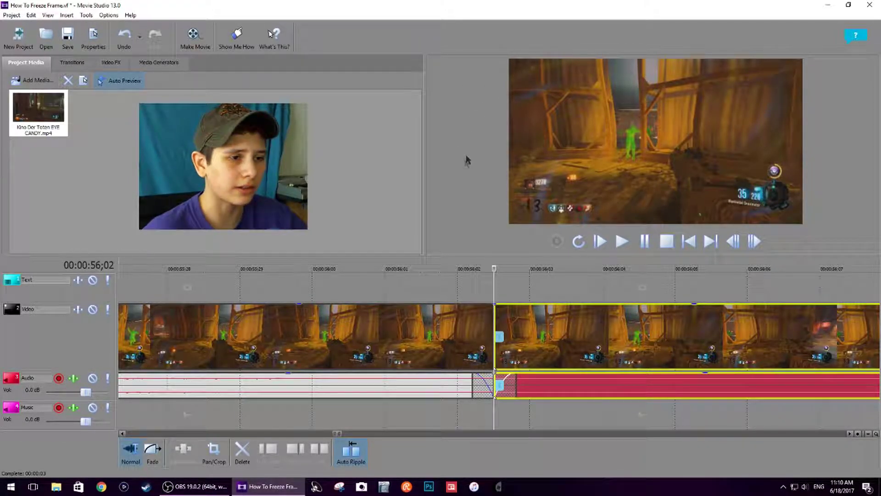
{"action": "right_click", "coordinate": [464, 125]}
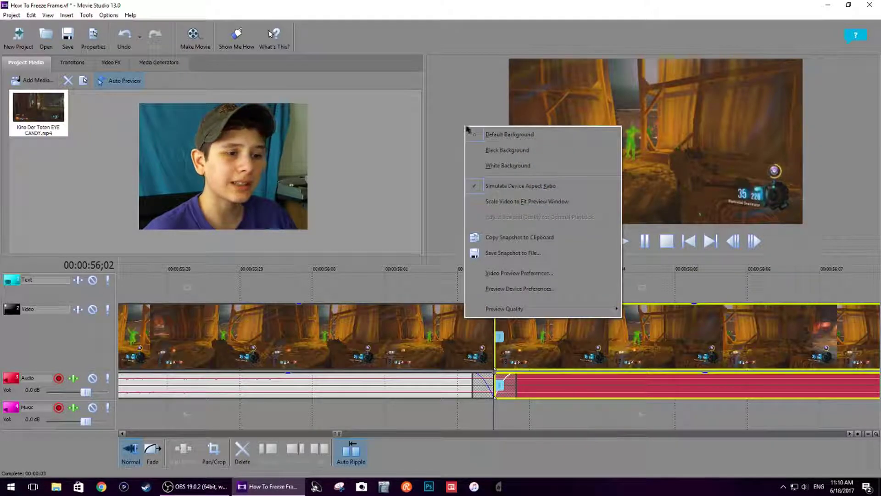
{"action": "left_click", "coordinate": [538, 254]}
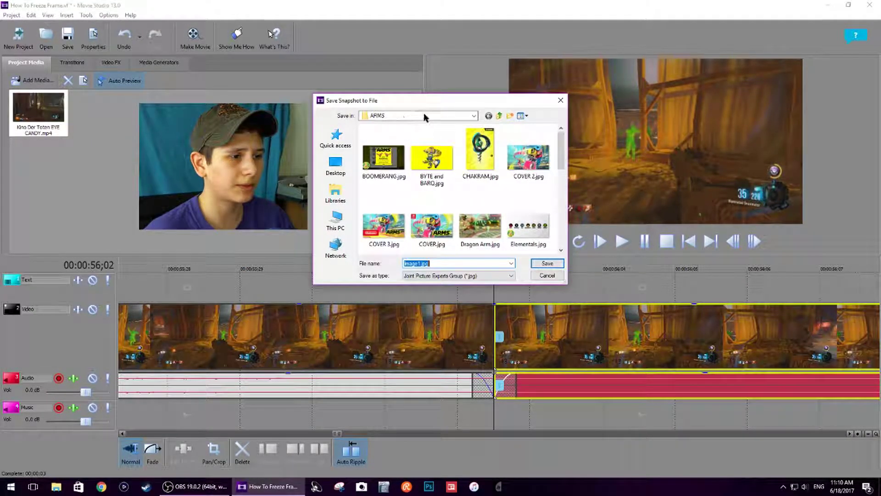
{"action": "left_click", "coordinate": [545, 263]}
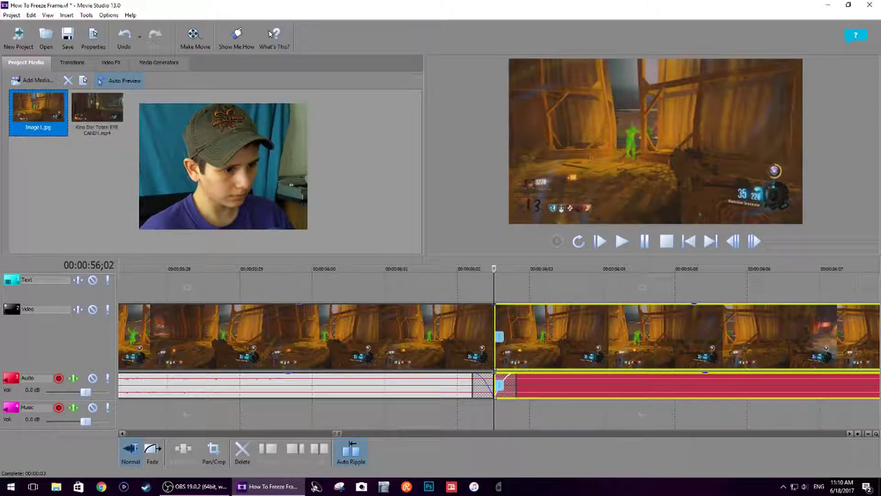
- Move the clip portion after the split to the right, starting at 00:00:57;06, to open a gap for the still
{"action": "left_click_drag", "start_coordinate": [553, 345], "coordinate": [878, 324]}
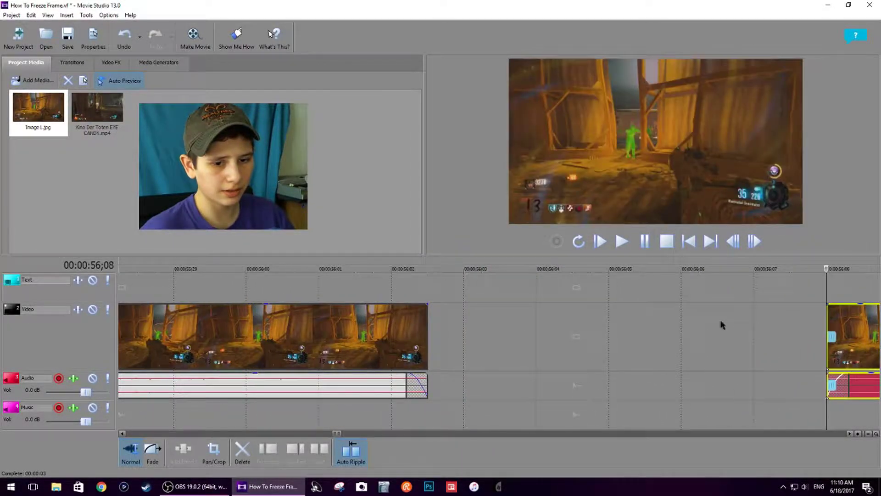
{"action": "scroll", "coordinate": [716, 327], "scroll_direction": "down", "scroll_amount": 4}
{"action": "left_click_drag", "start_coordinate": [613, 341], "coordinate": [739, 342]}
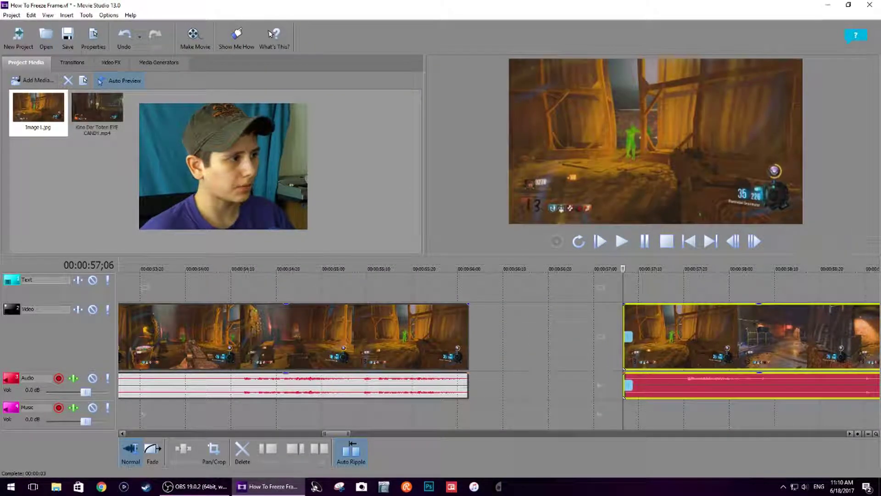
- Place Image1.jpg on the Video track right after the first clip and butt the second clip against the still's end
{"action": "left_click_drag", "start_coordinate": [29, 126], "coordinate": [478, 323]}
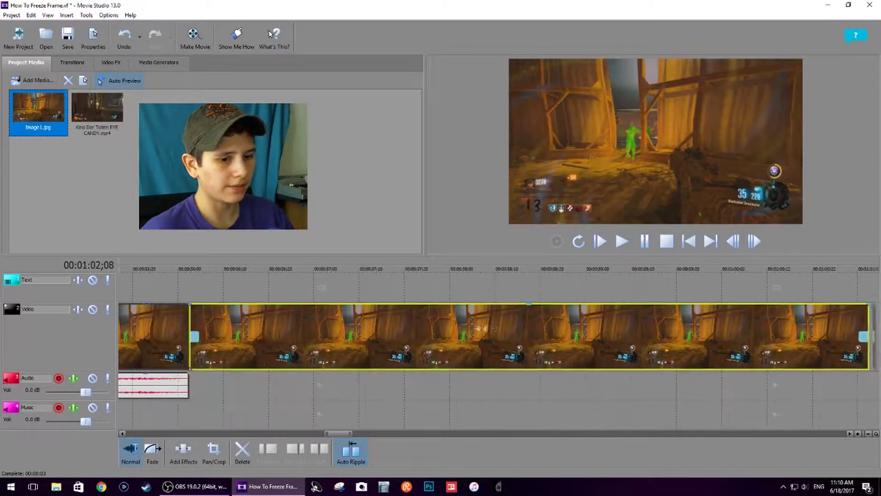
{"action": "scroll", "coordinate": [539, 330], "scroll_direction": "down", "scroll_amount": 5}
{"action": "left_click_drag", "start_coordinate": [539, 330], "coordinate": [510, 330]}
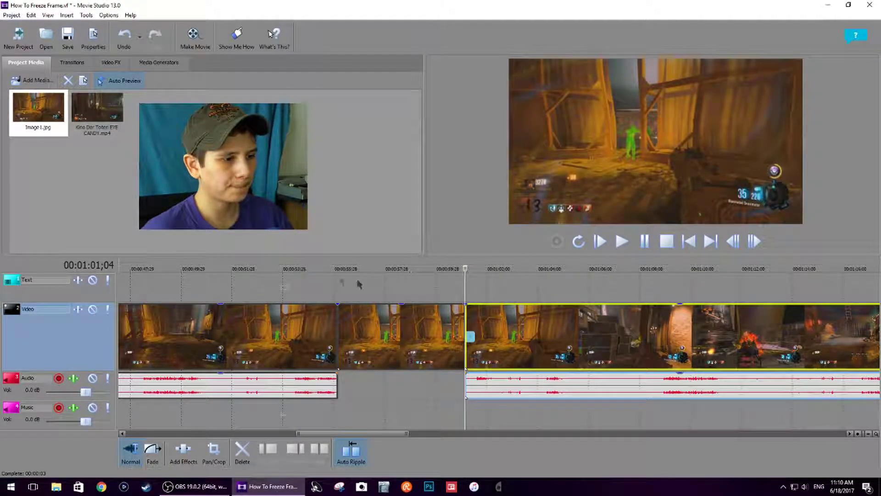
- Insert a text event reading "This is my effects" on the Text track before the freeze frame
{"action": "left_click", "coordinate": [267, 270]}
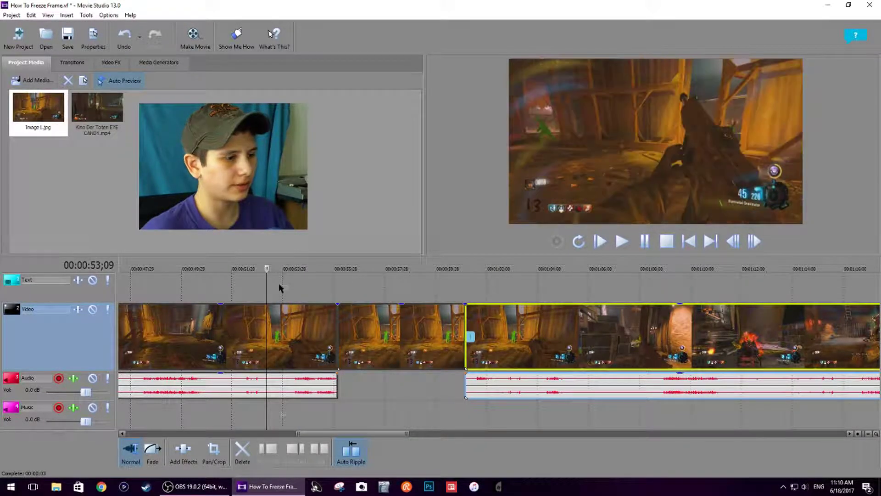
{"action": "right_click", "coordinate": [281, 287]}
{"action": "left_click", "coordinate": [339, 391]}
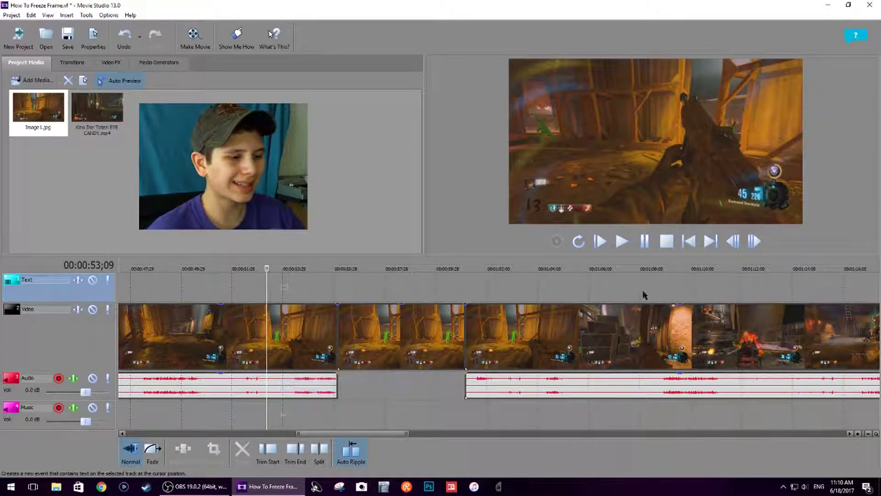
{"action": "left_click_drag", "start_coordinate": [370, 188], "coordinate": [112, 191]}
{"action": "type", "text": "This is my effect"}
{"action": "type", "text": "s"}
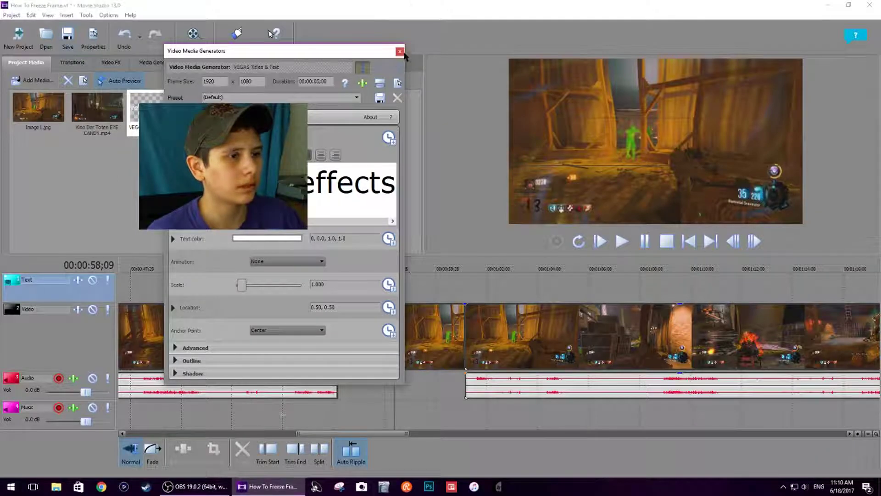
{"action": "left_click", "coordinate": [399, 52]}
- Insert a second text event with the centred lines "Turns zombie models" and "GREEN", and move it over the freeze frame
{"action": "left_click", "coordinate": [424, 271]}
{"action": "right_click", "coordinate": [428, 281]}
{"action": "left_click", "coordinate": [477, 384]}
{"action": "type", "text": "Turns zombie models"}
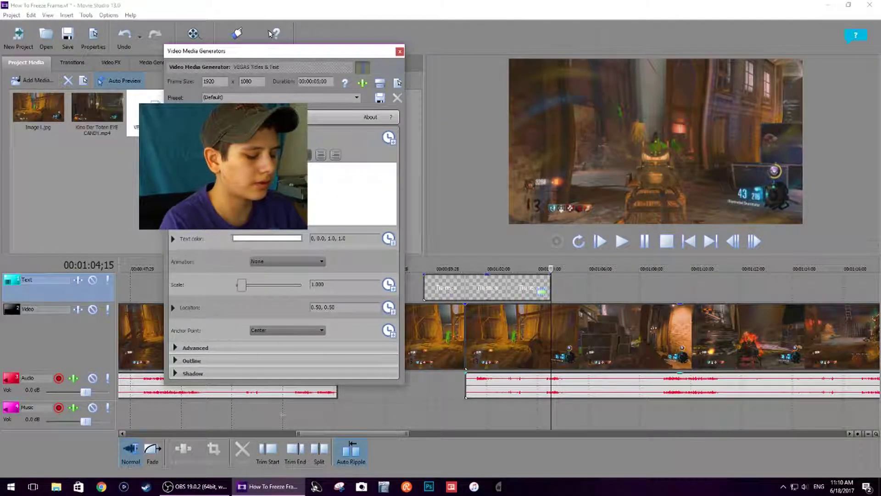
{"action": "key", "text": "Return"}
{"action": "type", "text": "green"}
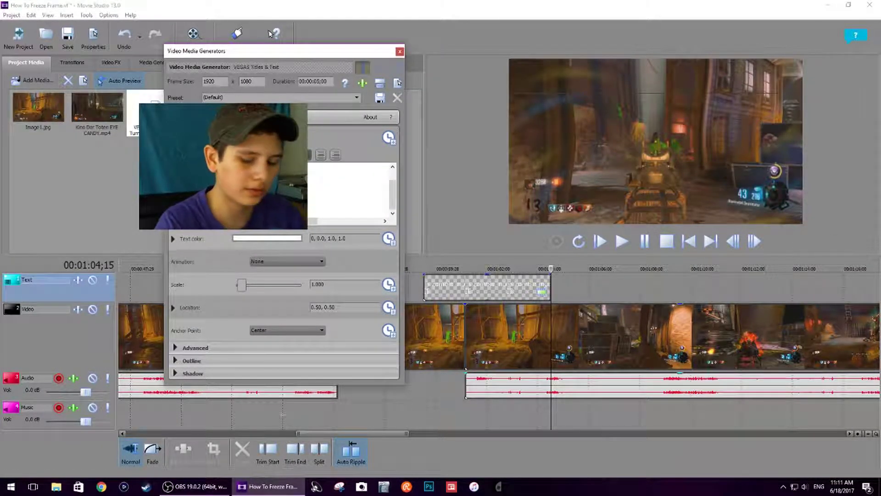
{"action": "key", "text": "ctrl+a"}
{"action": "left_click", "coordinate": [321, 155]}
{"action": "left_click", "coordinate": [400, 51]}
{"action": "left_click_drag", "start_coordinate": [446, 286], "coordinate": [429, 286]}
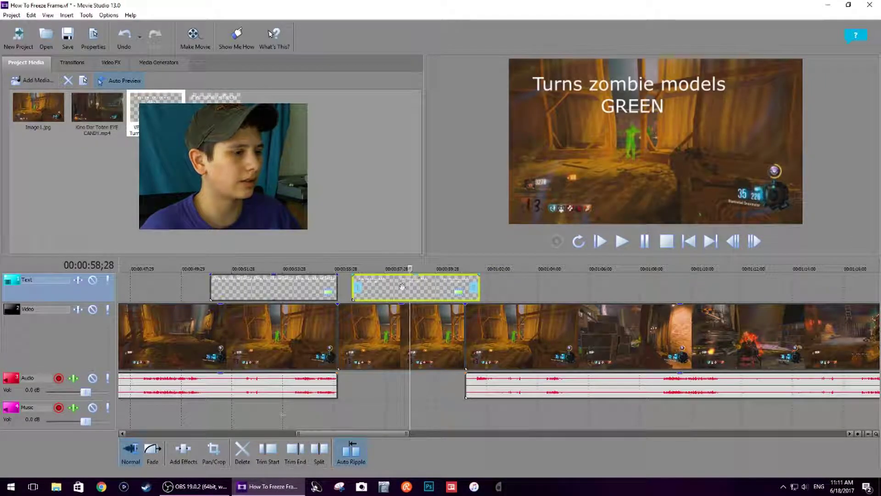
- Play the timeline from 00:00:49;23 through the first freeze frame to check the text and still
{"action": "left_click", "coordinate": [176, 266]}
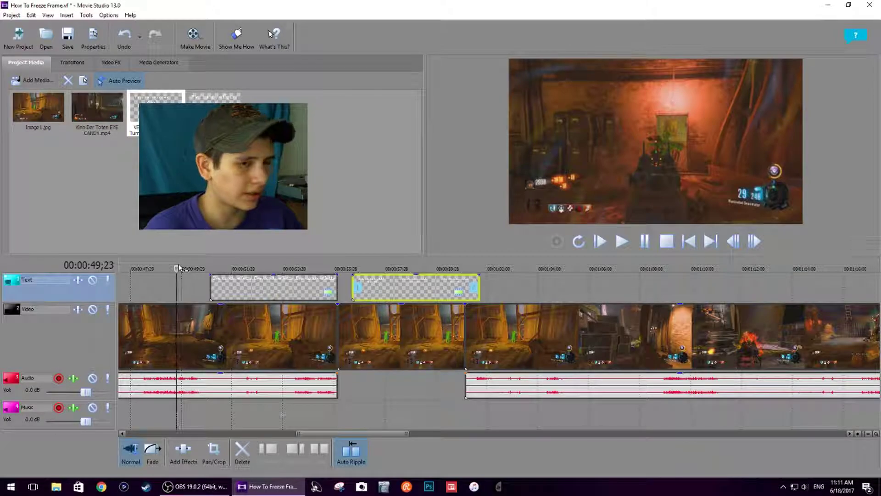
{"action": "key", "text": "space"}
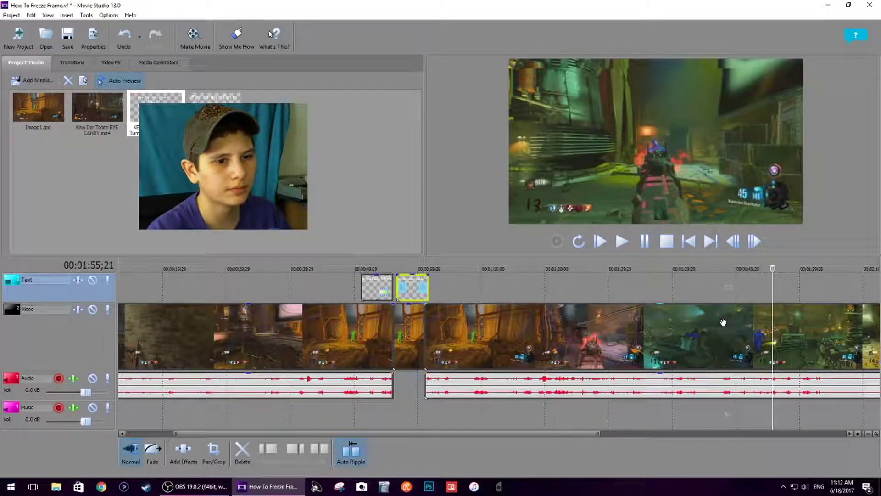
{"action": "key", "text": "Return"}
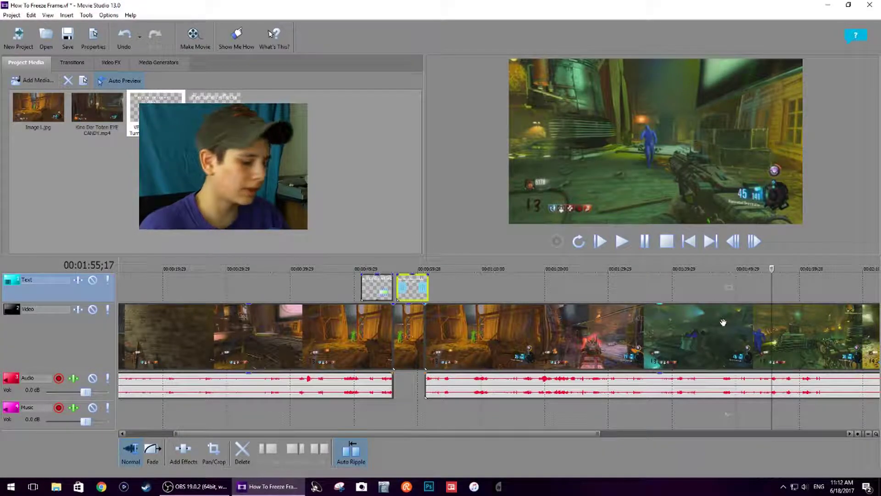
- Split the gameplay clip at 00:01:55;17 and save a snapshot of that frame as Image2.jpg in the ARMS folder
{"action": "left_click", "coordinate": [759, 323]}
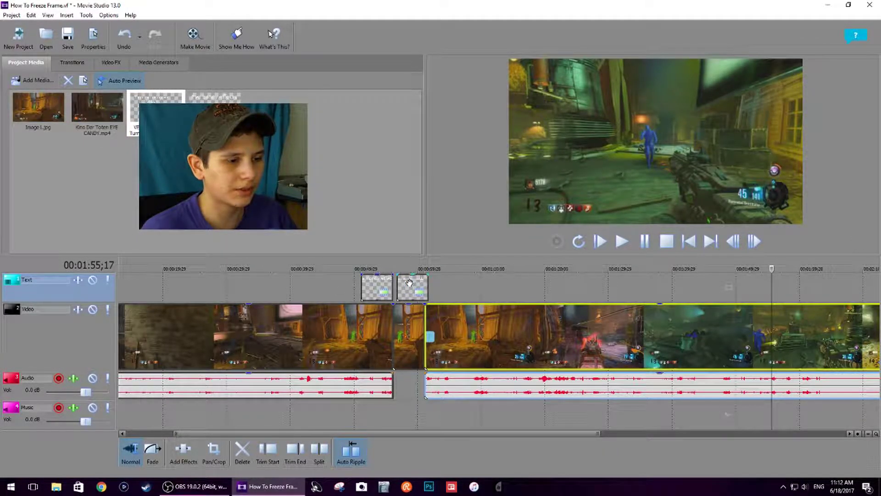
{"action": "key", "text": "s"}
{"action": "right_click", "coordinate": [466, 160]}
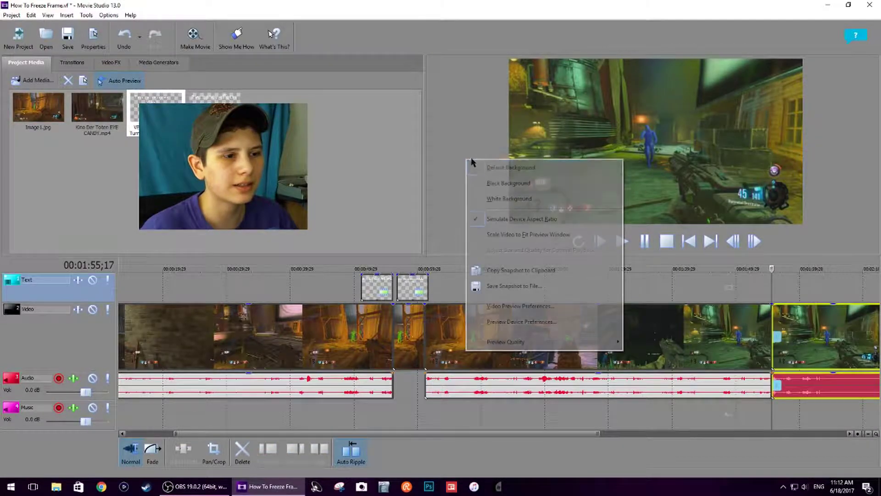
{"action": "left_click", "coordinate": [529, 286]}
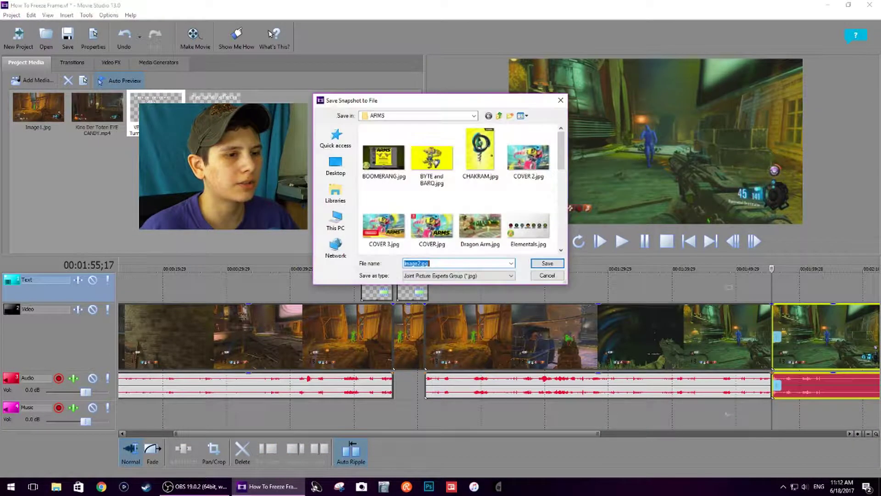
{"action": "left_click", "coordinate": [548, 264]}
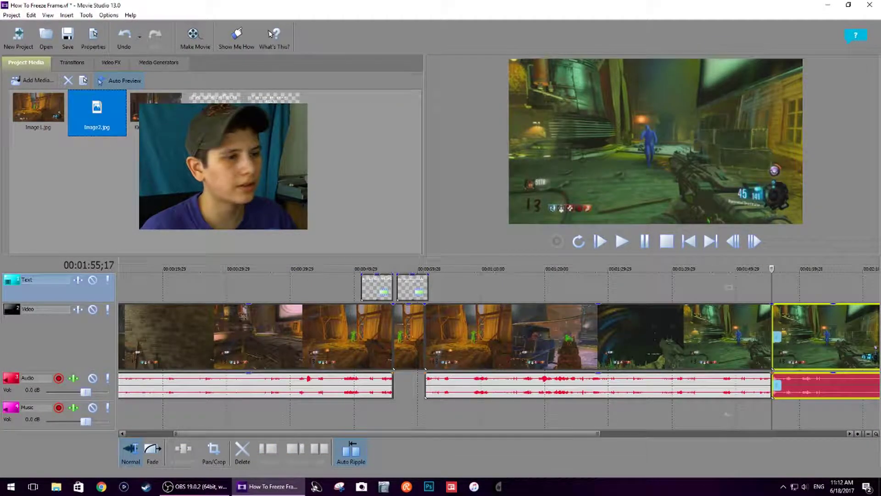
- Move the last clip to the right to open a gap and place Image2.jpg directly after the preceding clip
{"action": "scroll", "coordinate": [803, 336], "scroll_direction": "down", "scroll_amount": 3}
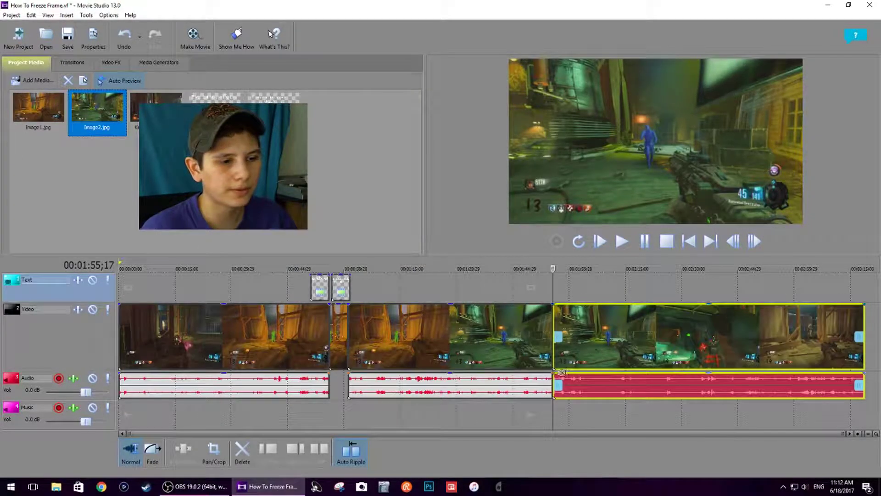
{"action": "left_click_drag", "start_coordinate": [609, 337], "coordinate": [816, 336]}
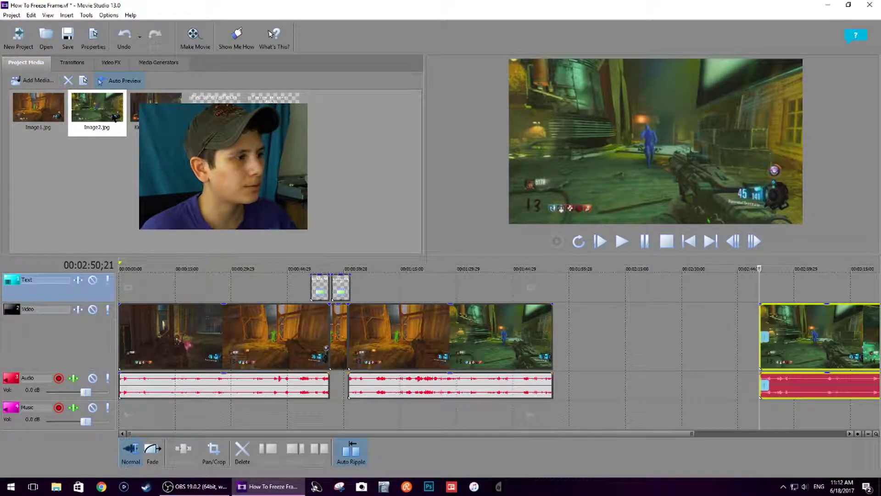
{"action": "left_click_drag", "start_coordinate": [115, 118], "coordinate": [573, 294]}
{"action": "left_click_drag", "start_coordinate": [560, 339], "coordinate": [558, 340]}
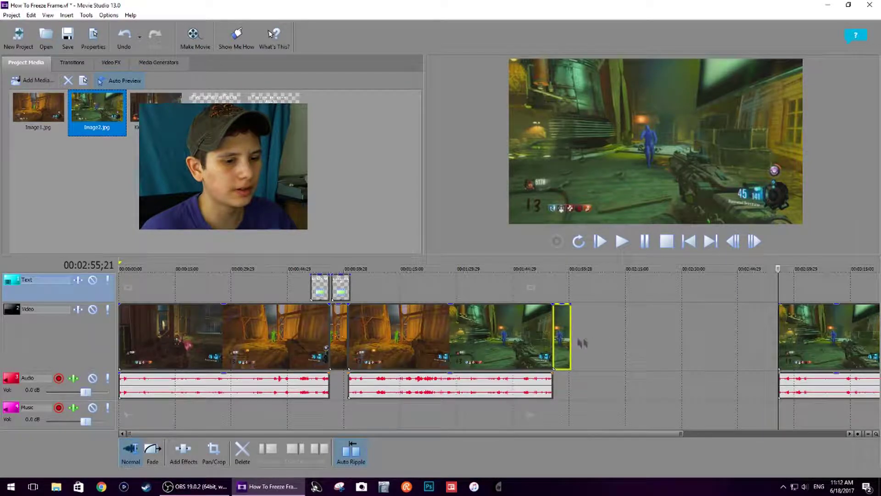
- Shorten the Image2.jpg still to end at 00:01:58;04 and move the last clip against its end
{"action": "left_click_drag", "start_coordinate": [826, 325], "coordinate": [624, 351]}
{"action": "scroll", "coordinate": [623, 350], "scroll_direction": "up", "scroll_amount": 5}
{"action": "left_click_drag", "start_coordinate": [444, 339], "coordinate": [386, 344]}
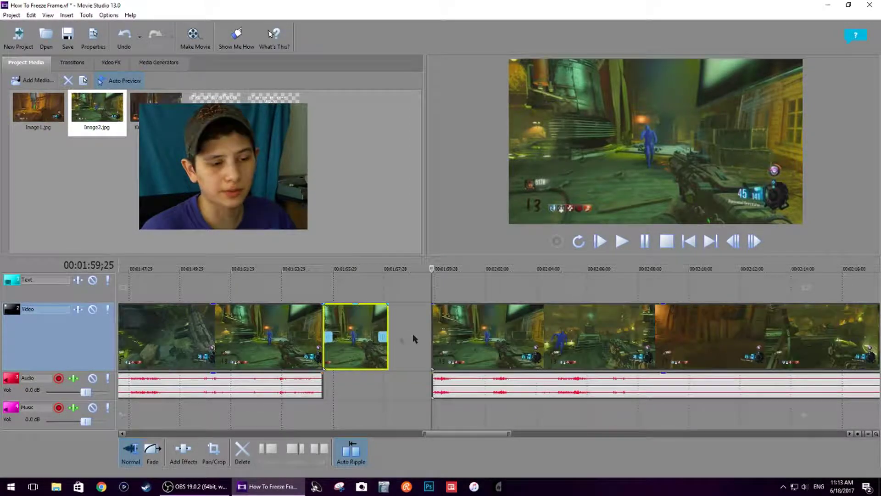
{"action": "left_click_drag", "start_coordinate": [538, 332], "coordinate": [495, 332]}
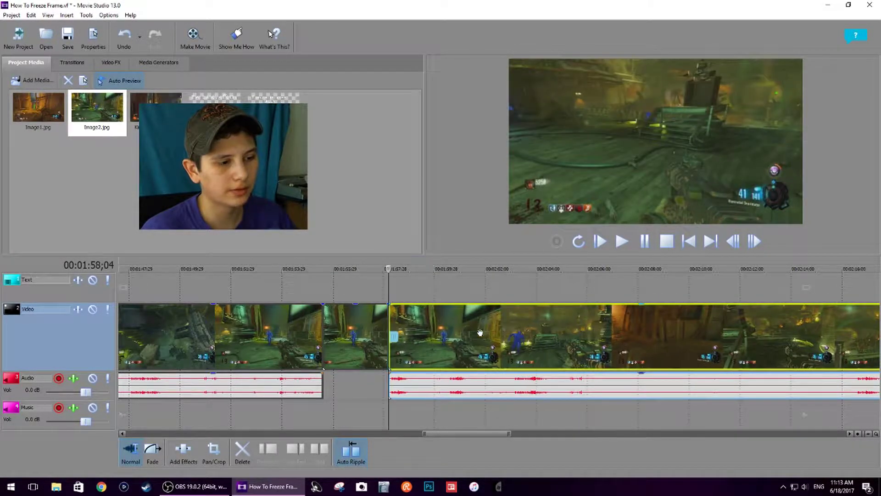
- Play the timeline from 00:01:52;10 through the second freeze frame to check it
{"action": "left_click", "coordinate": [241, 269]}
{"action": "scroll", "coordinate": [596, 340], "scroll_direction": "down", "scroll_amount": 5}
{"action": "key", "text": "space"}
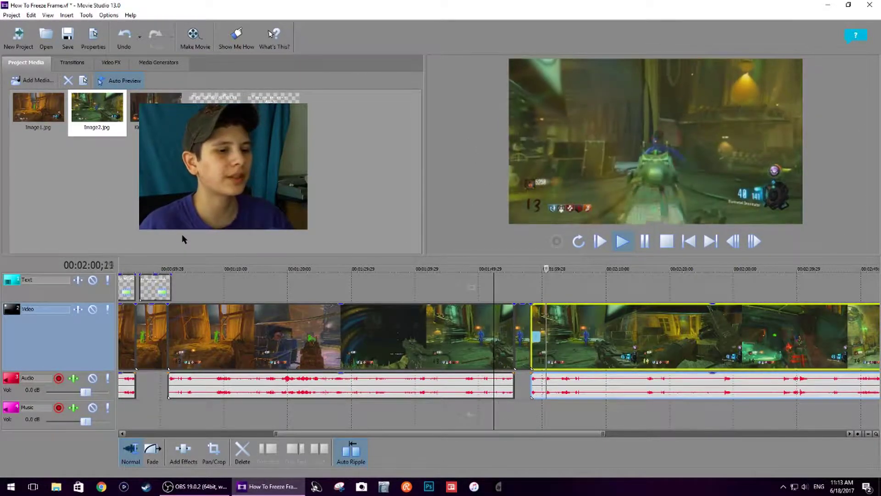
{"action": "key", "text": "space"}
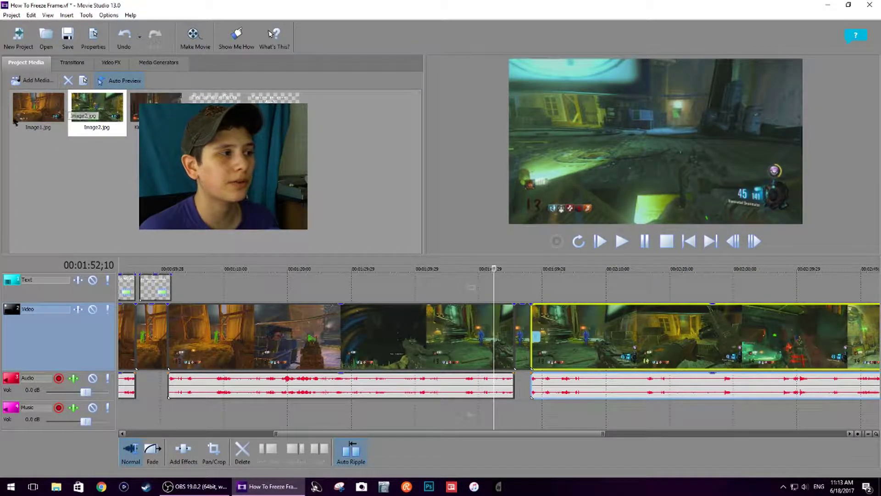
{"action": "left_click", "coordinate": [120, 168]}
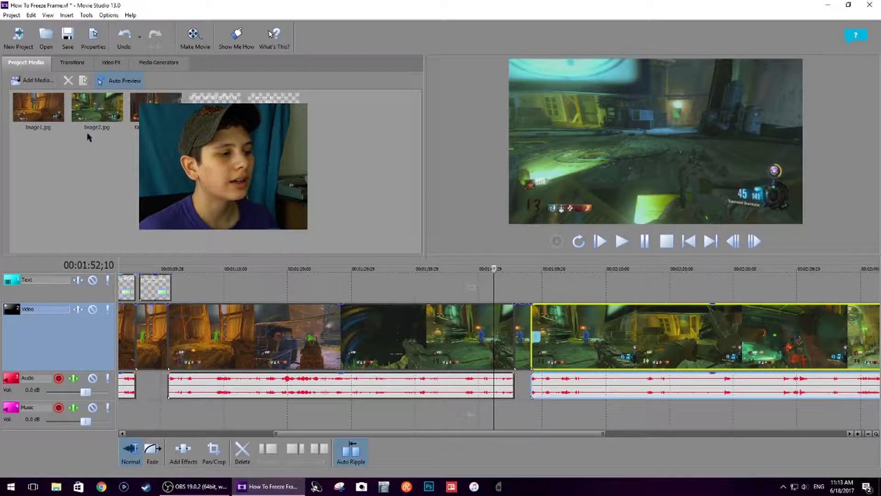